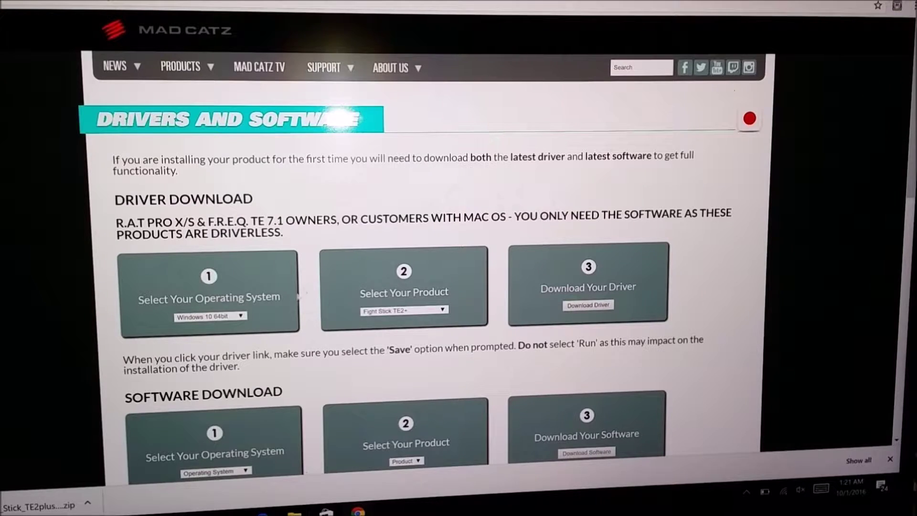
Select Windows 10 64bit and Fight Stick TE2+ so the matching driver downloads
left_click(210, 316)
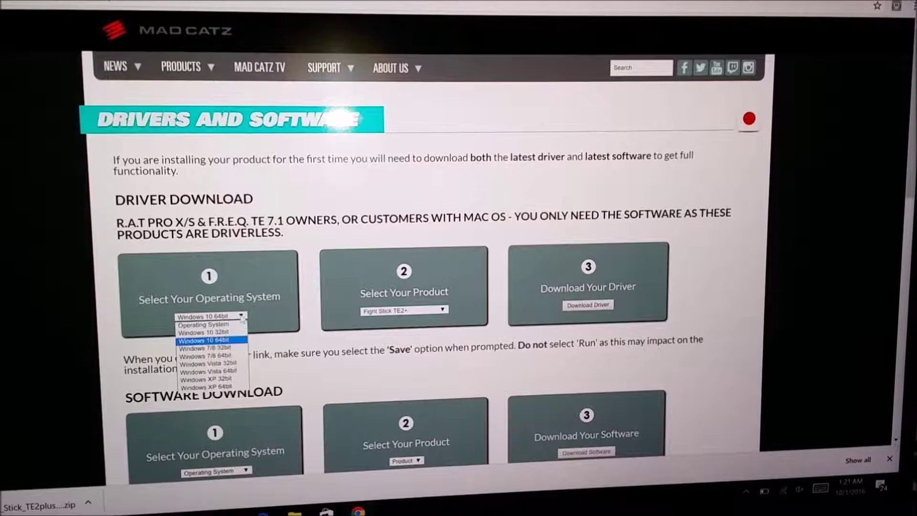
double_click(184, 159)
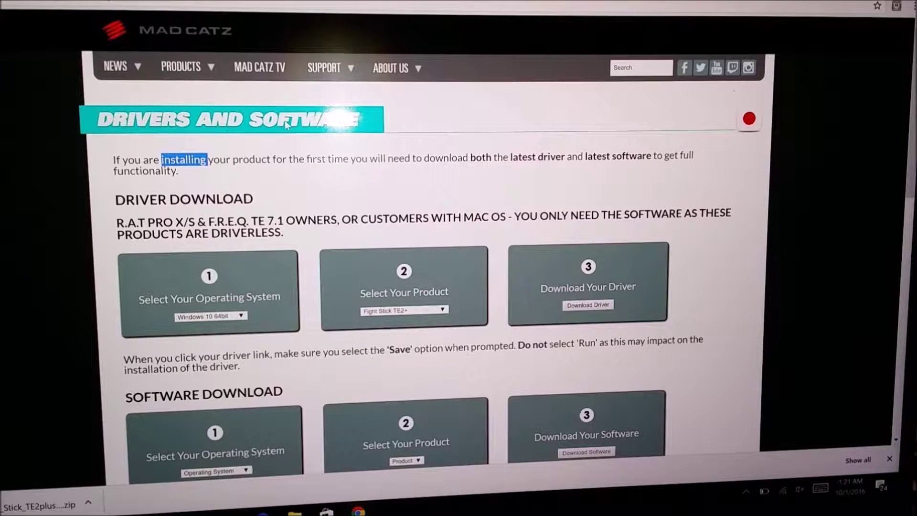
left_click(210, 316)
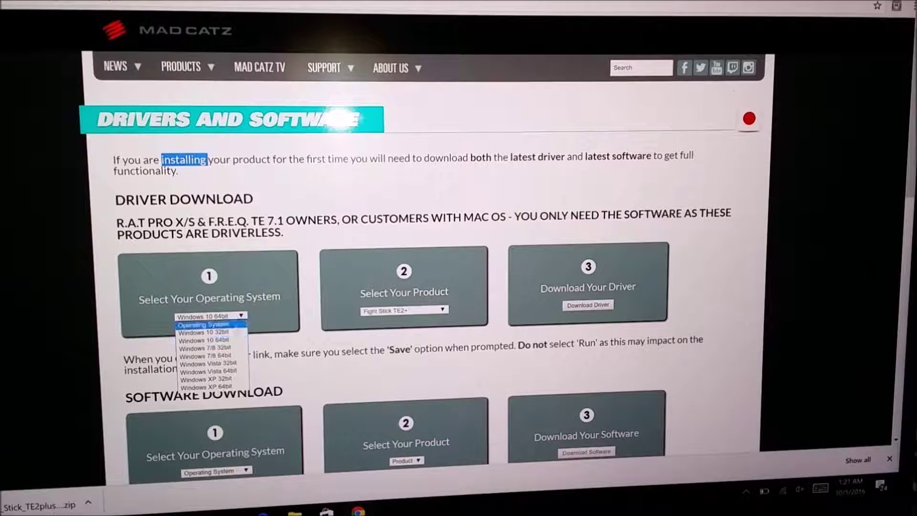
left_click(211, 332)
left_click(403, 310)
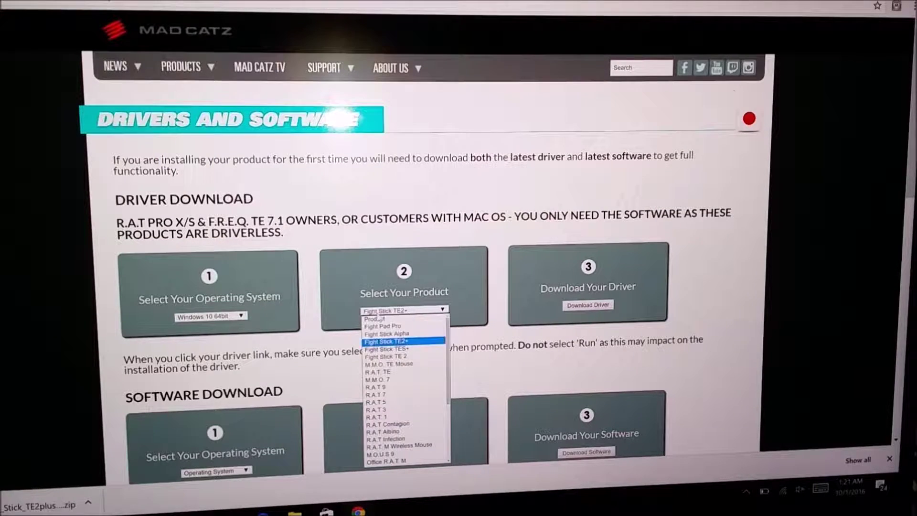
left_click(387, 341)
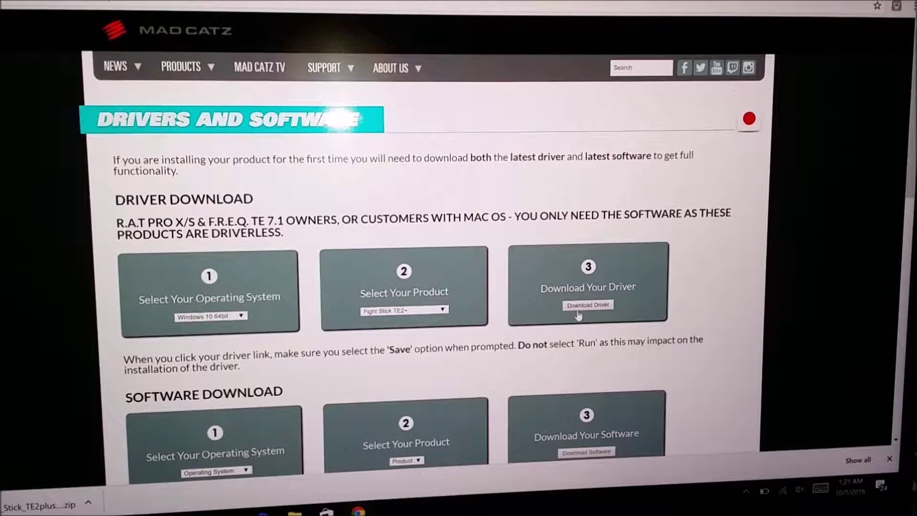
Show the downloaded driver zip in its folder from the download bar
left_click(88, 503)
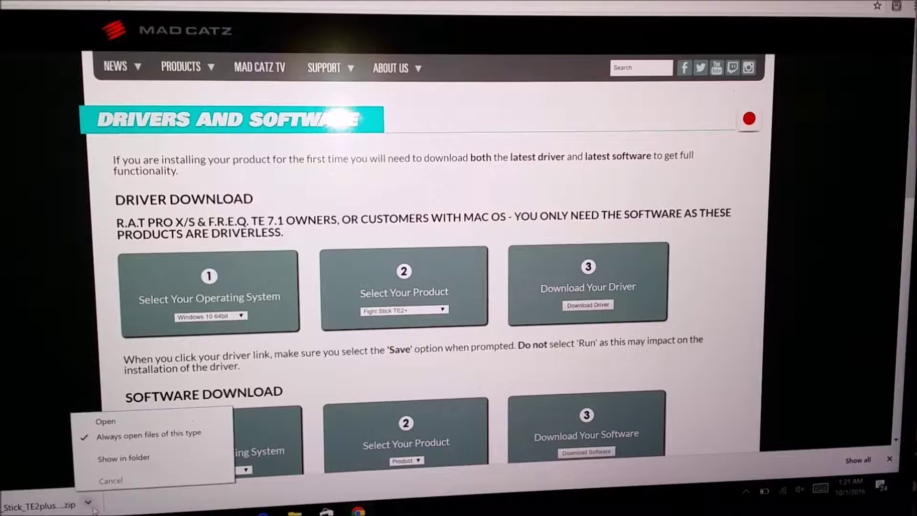
left_click(123, 458)
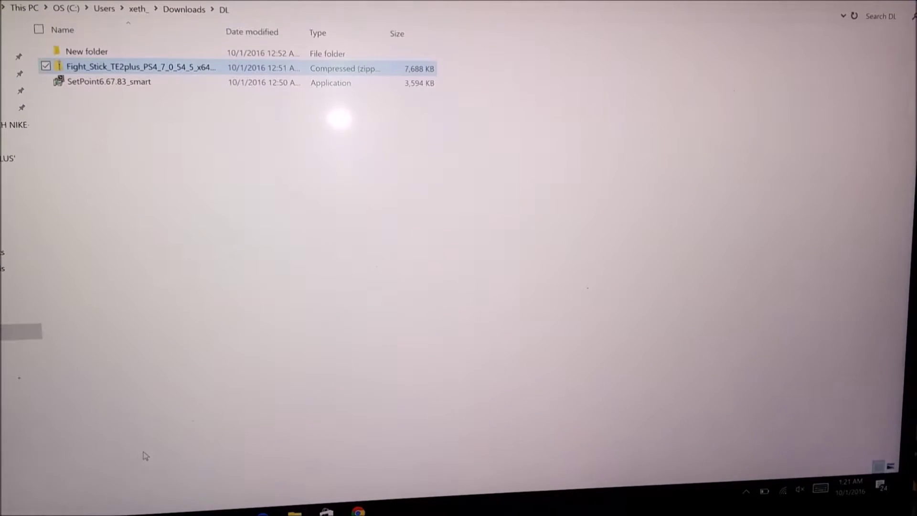
Run the installer from inside the zip and dismiss its .NET Runtime 3.5 required warning
double_click(212, 72)
double_click(200, 70)
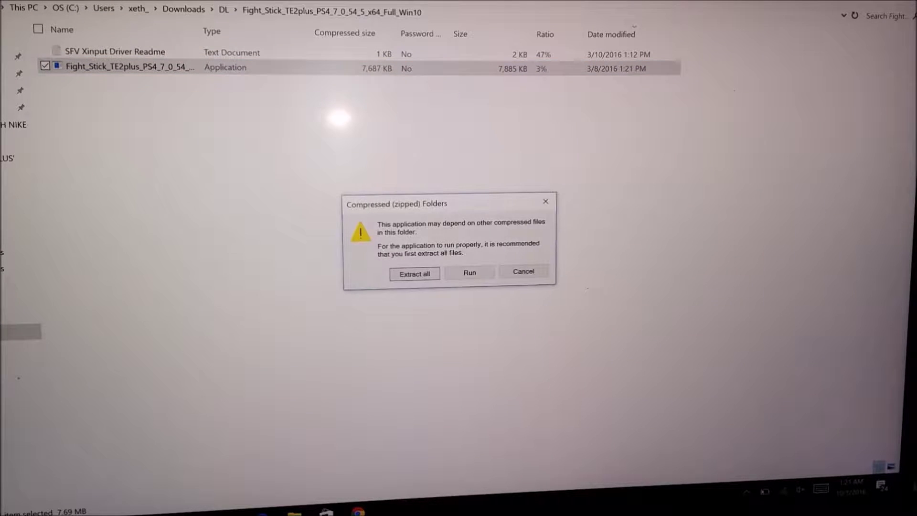
left_click(478, 277)
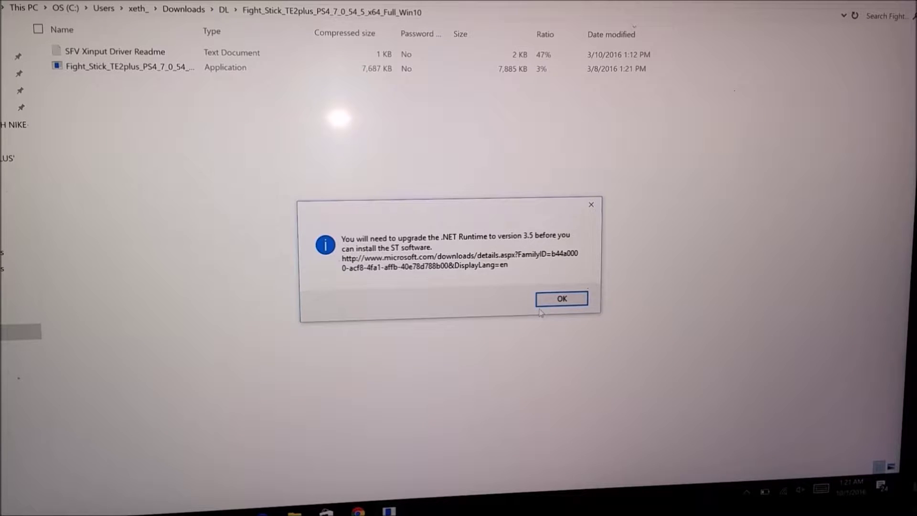
left_click(561, 298)
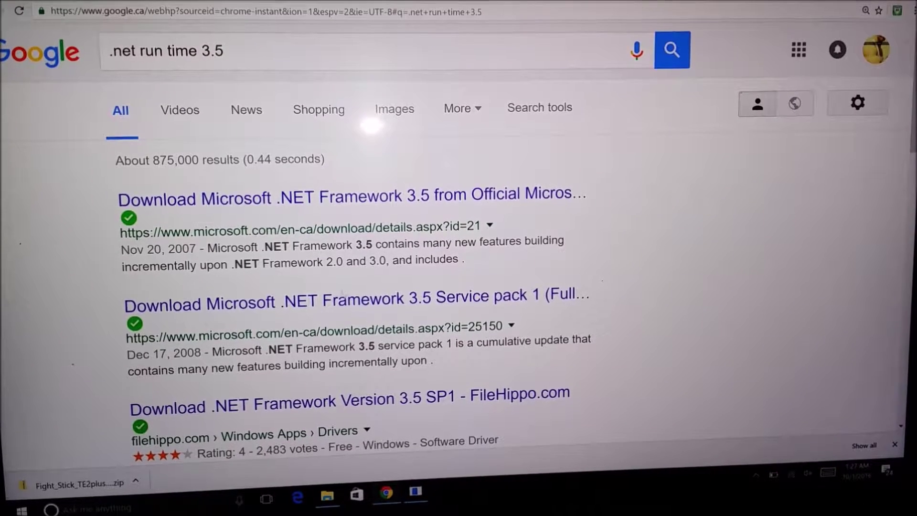
Download the .NET Framework 3.5 SP1 Full Package and launch dotnetfx35.exe
left_click(333, 299)
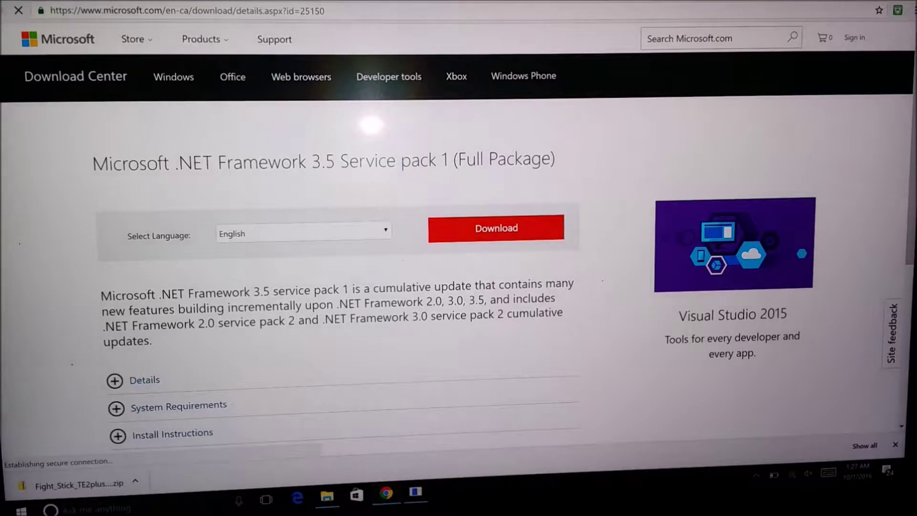
left_click(457, 219)
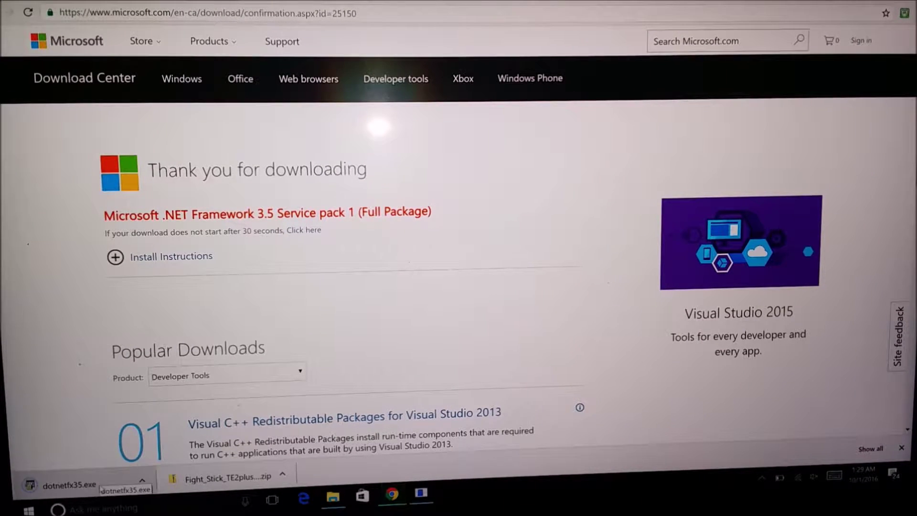
left_click(79, 484)
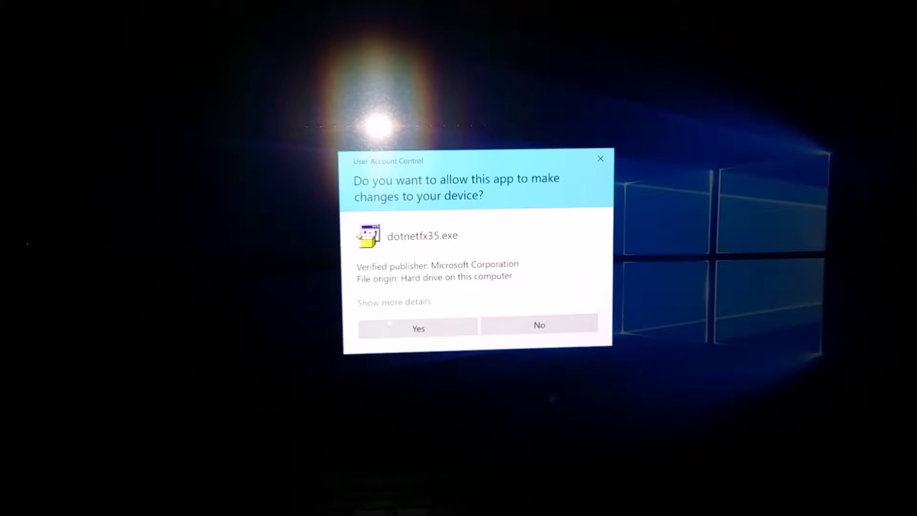
Approve UAC, install the .NET Framework 3.5 Windows feature and close the confirmation
left_click(418, 328)
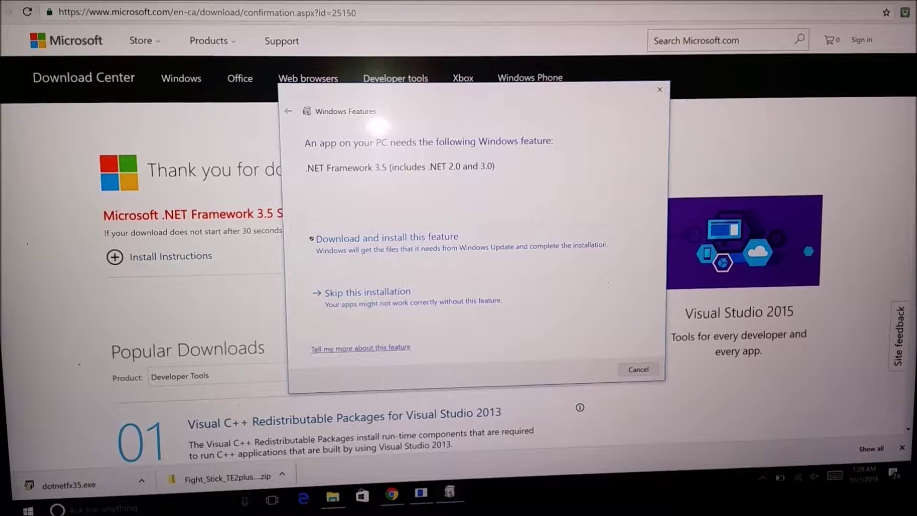
left_click(443, 238)
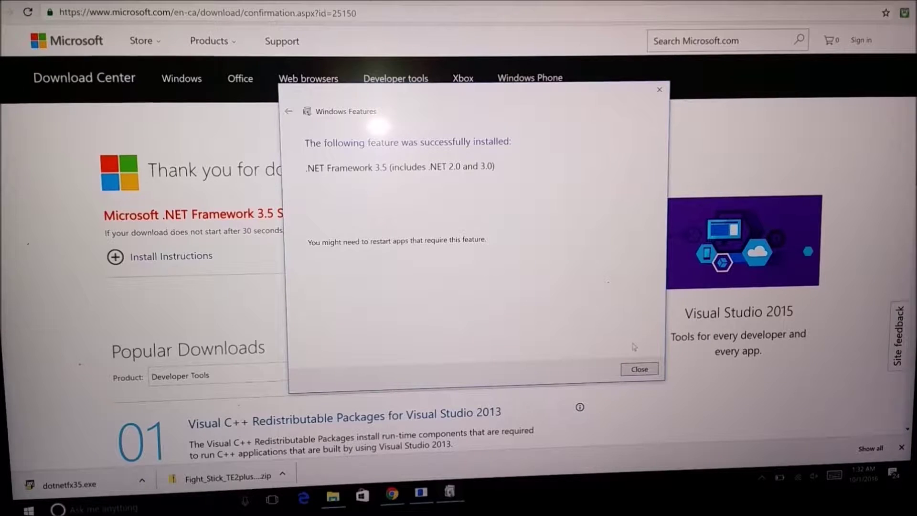
left_click(637, 369)
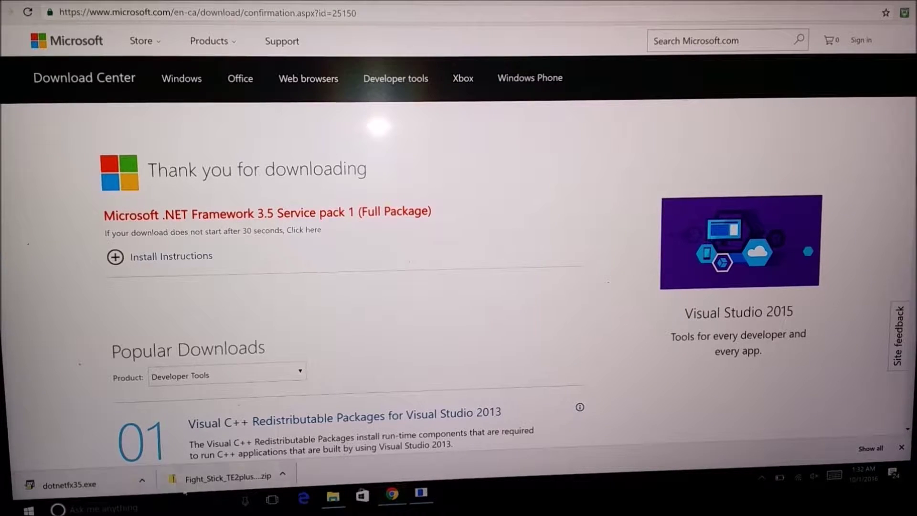
Show the driver zip in its folder again and rerun the Mad Catz installer with UAC approval
left_click(282, 476)
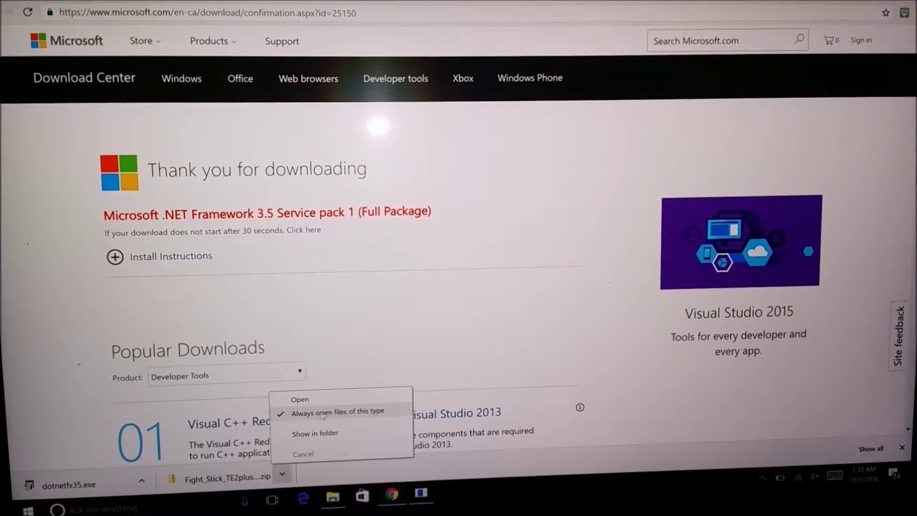
left_click(315, 434)
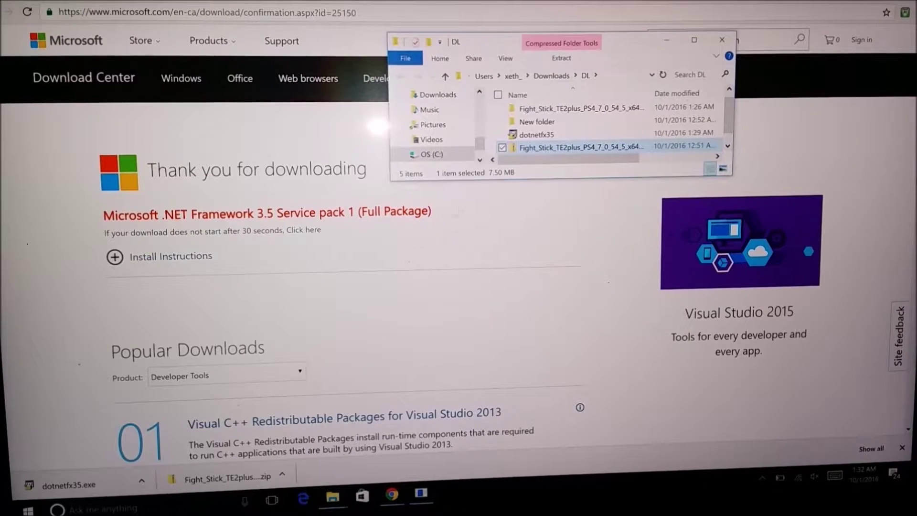
double_click(564, 108)
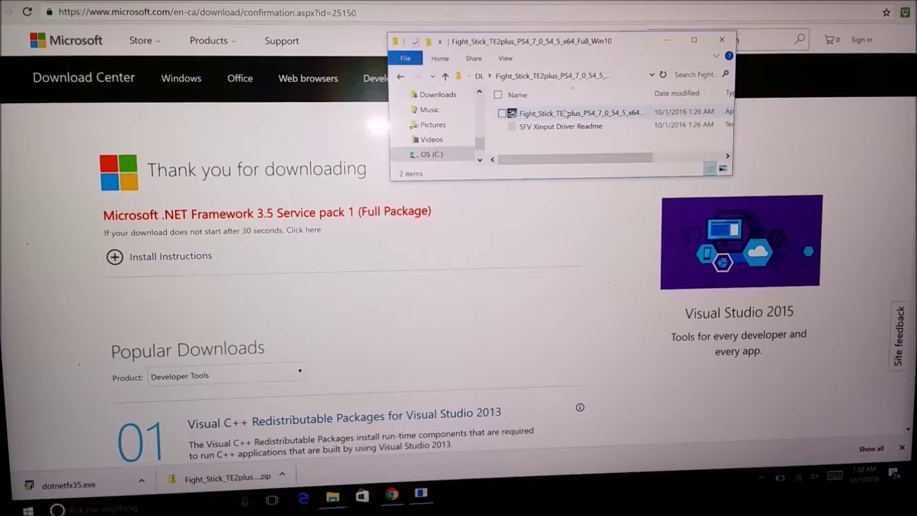
double_click(563, 114)
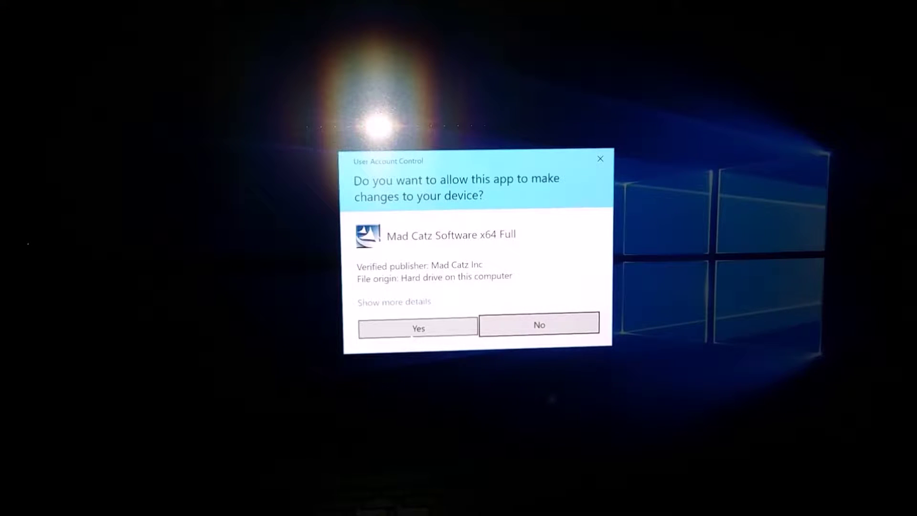
left_click(418, 329)
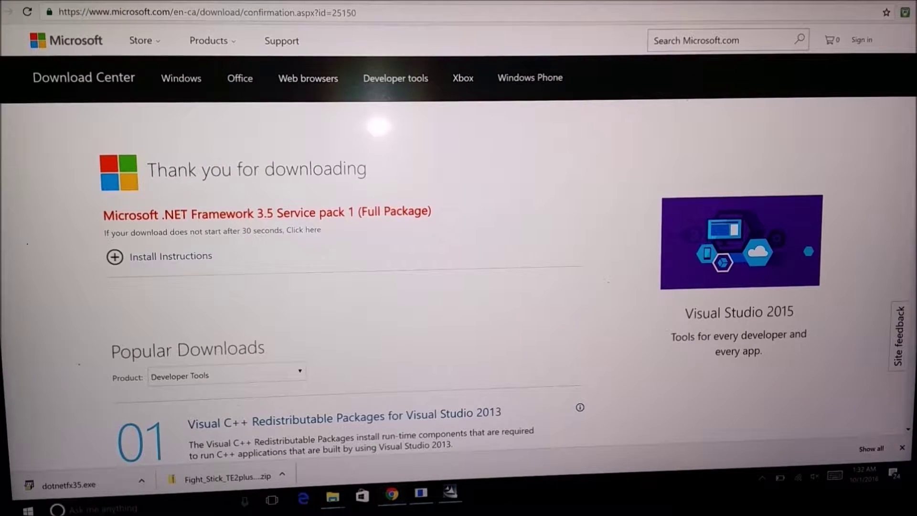
Answer Yes to All on Overwrite Protection, dismiss the error and .NET messages, restore the download folder
left_click(451, 492)
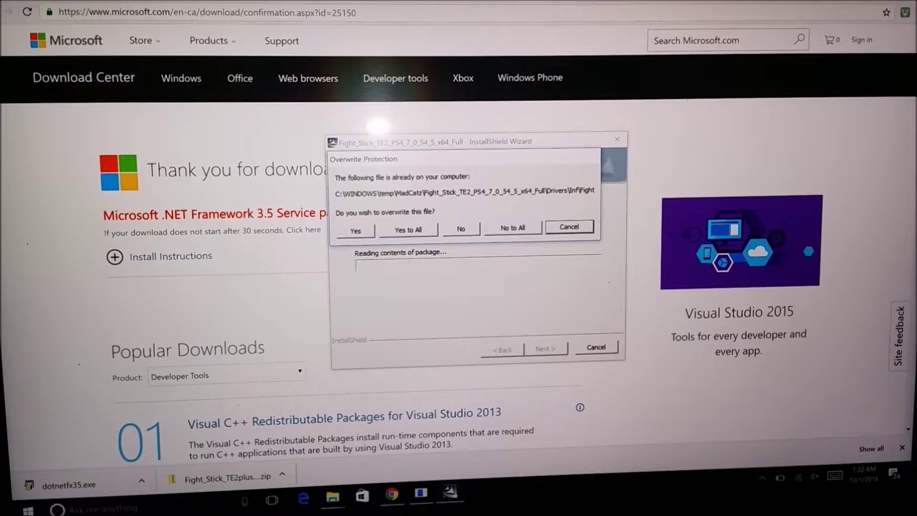
left_click(408, 231)
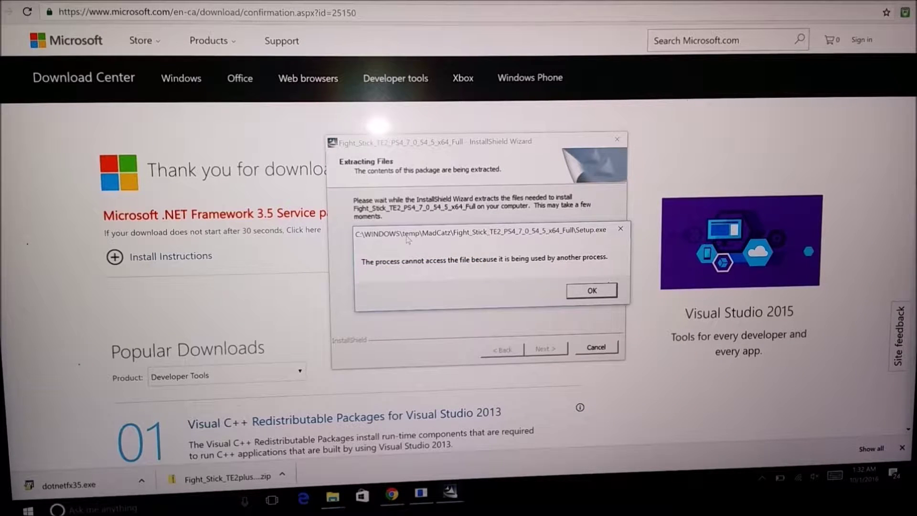
left_click(591, 291)
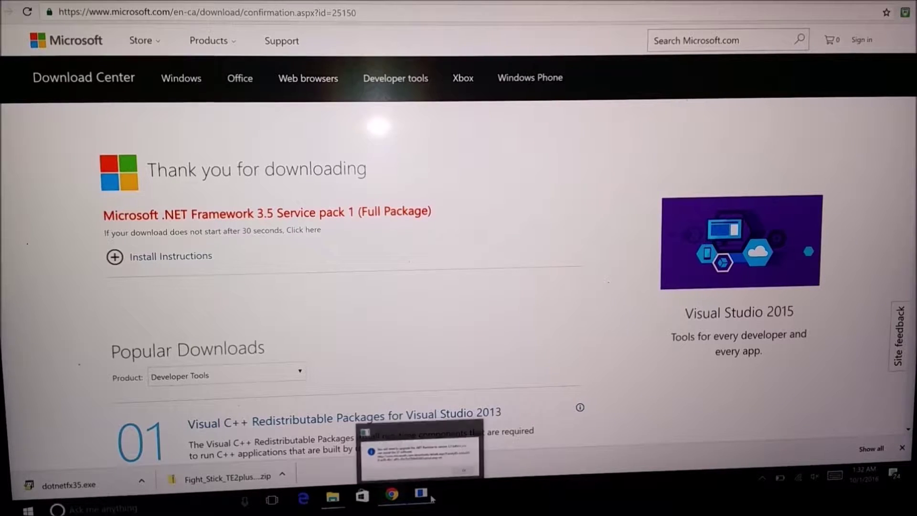
left_click(460, 477)
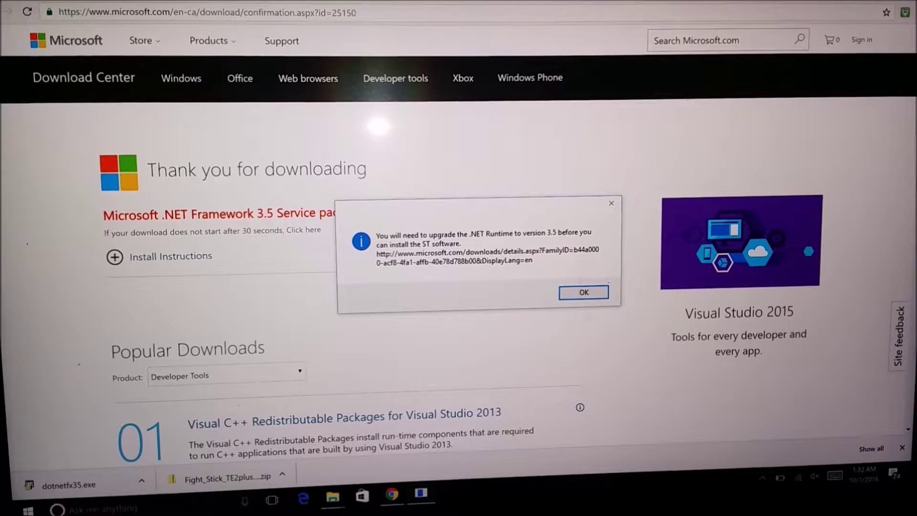
left_click(583, 291)
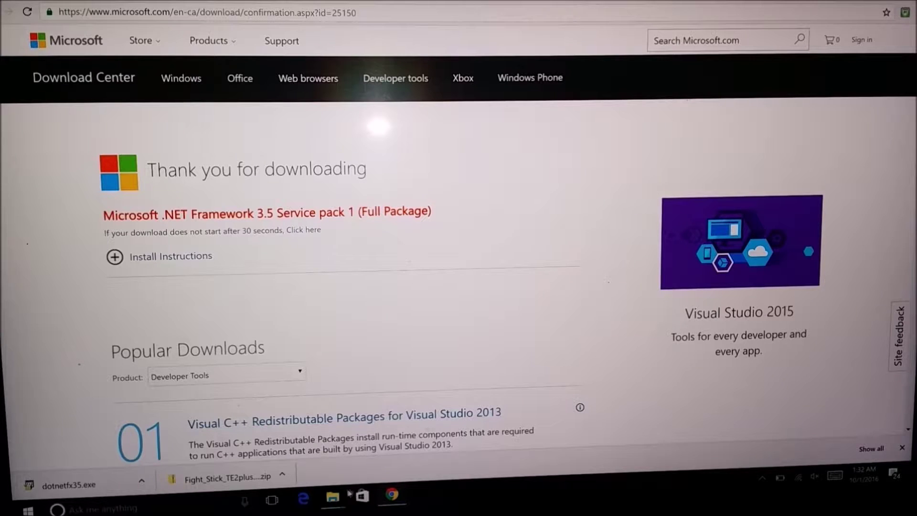
mouse_move(333, 494)
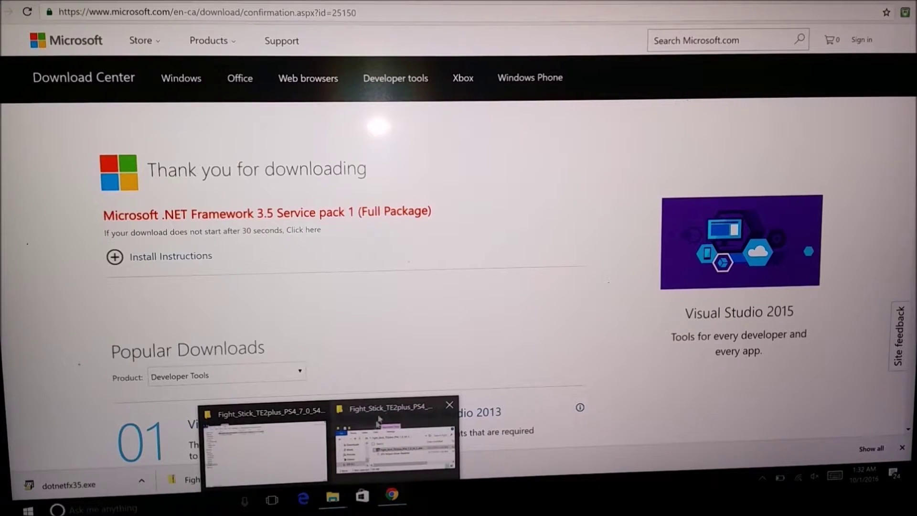
left_click(394, 448)
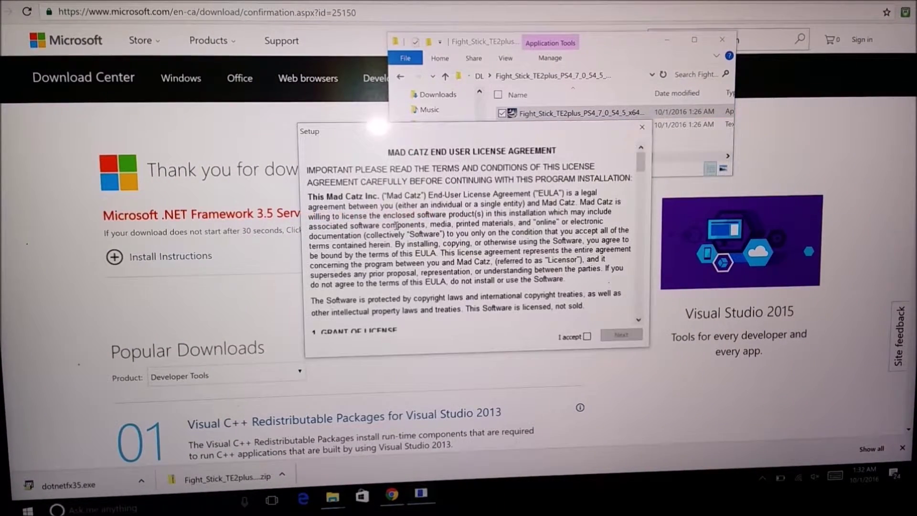
Accept the Mad Catz license, install the TE2+ driver and finish the setup
left_click(587, 336)
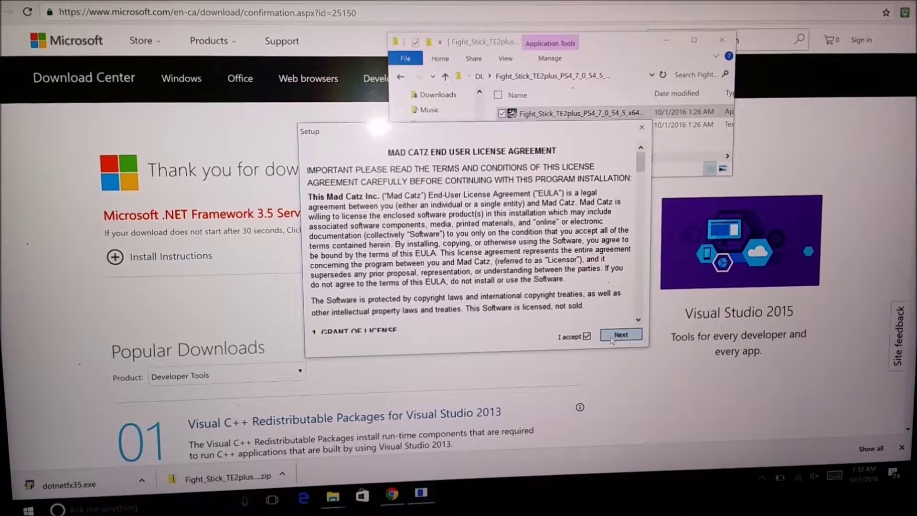
left_click(621, 336)
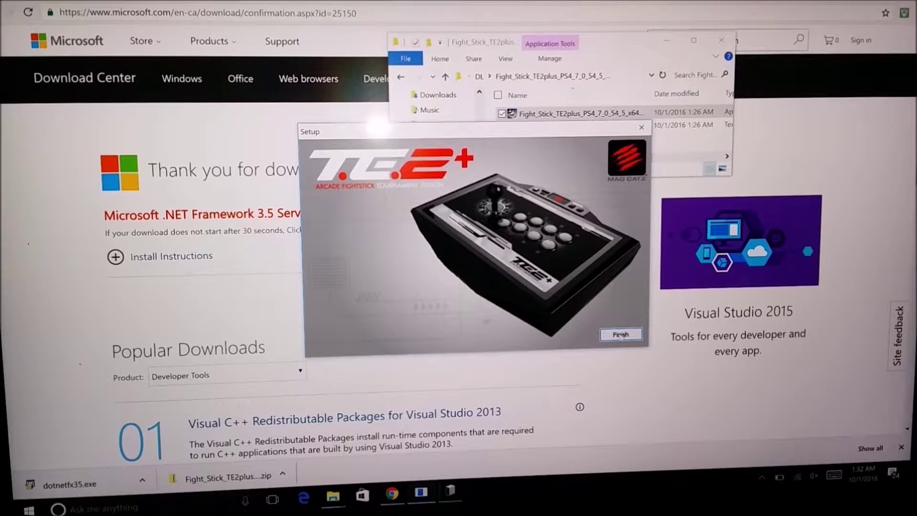
left_click(621, 334)
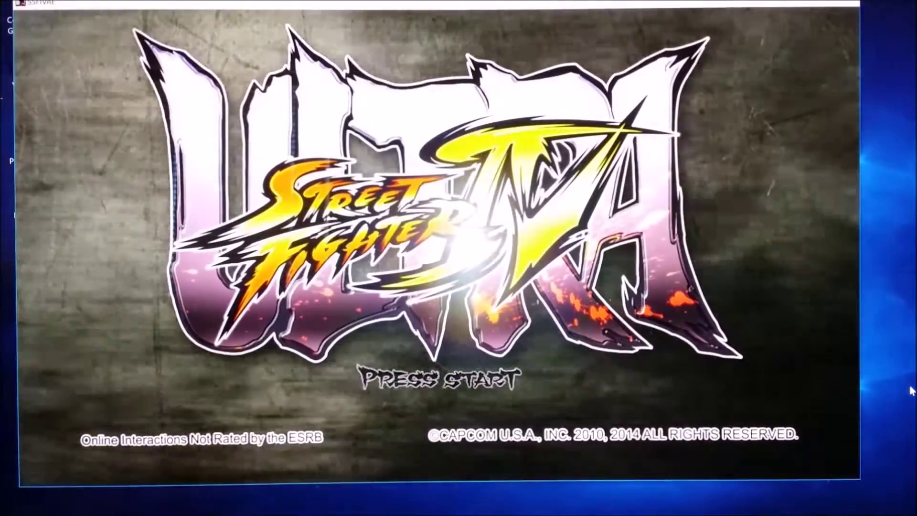
Start Ultra Street Fighter IV from its title screen
key("Return")
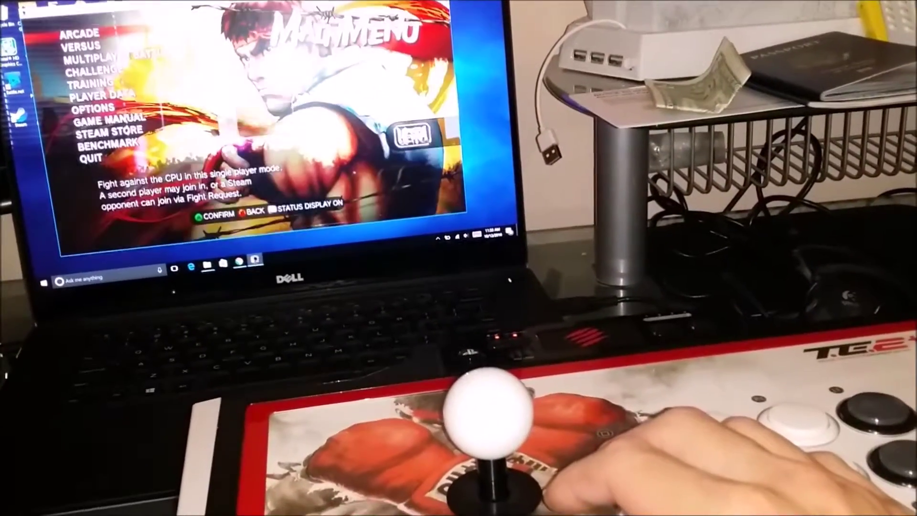
Go to Options, browse the Screen Config settings with the stick and back out
key("Down")
key("Down")
key("Down")
key("Down")
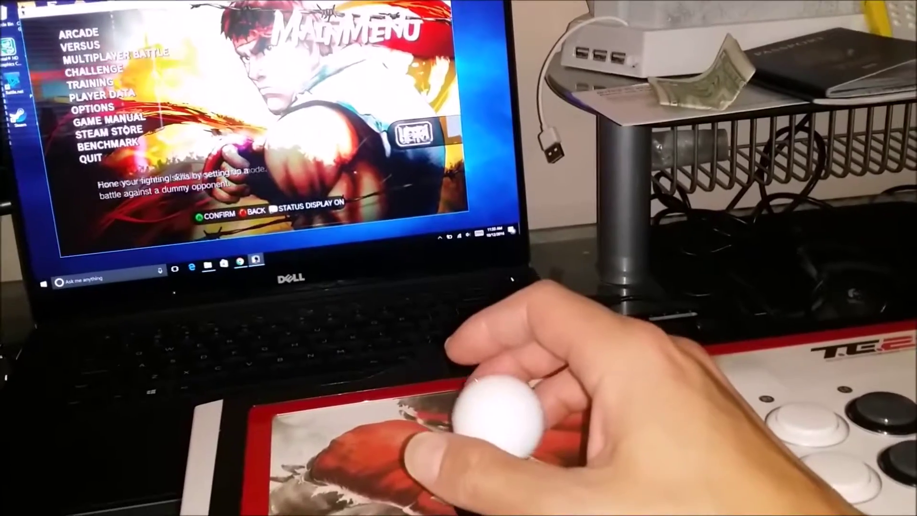
key("Down")
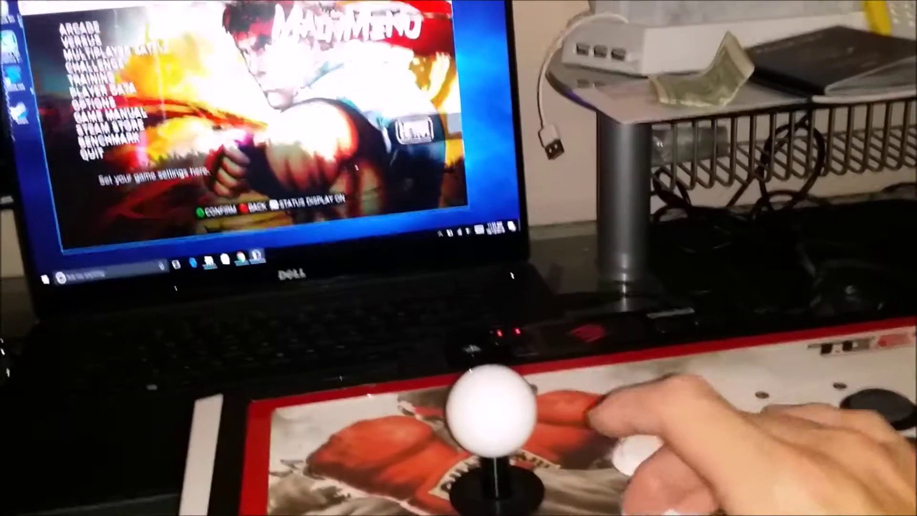
key("Return")
key("Down")
key("Down")
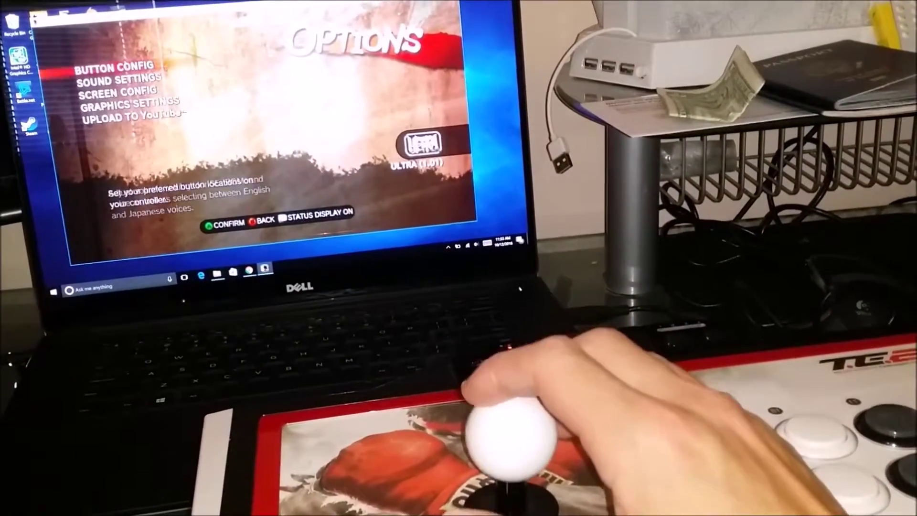
key("Return")
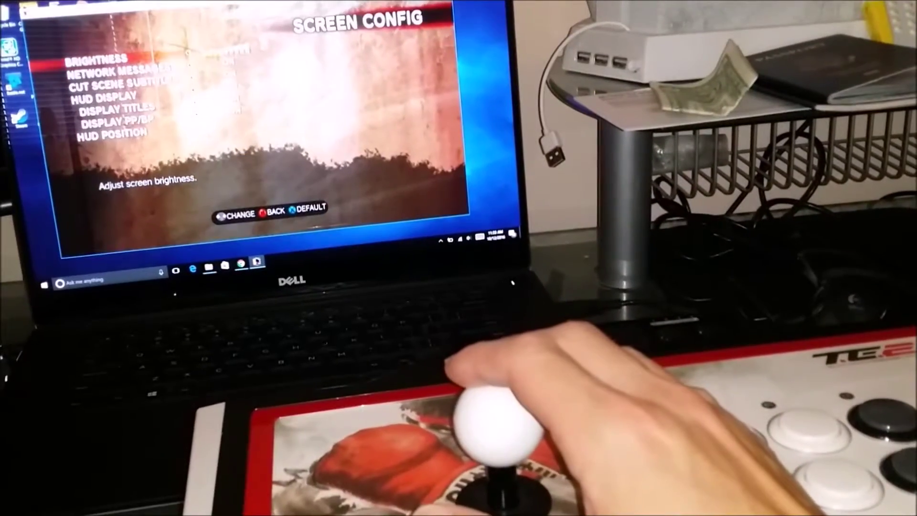
key("Down")
key("Down")
key("Down")
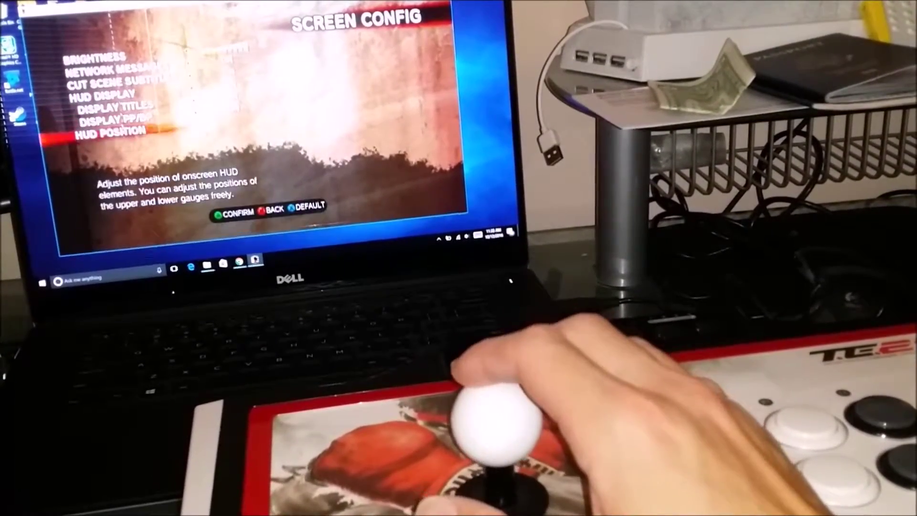
key("Escape")
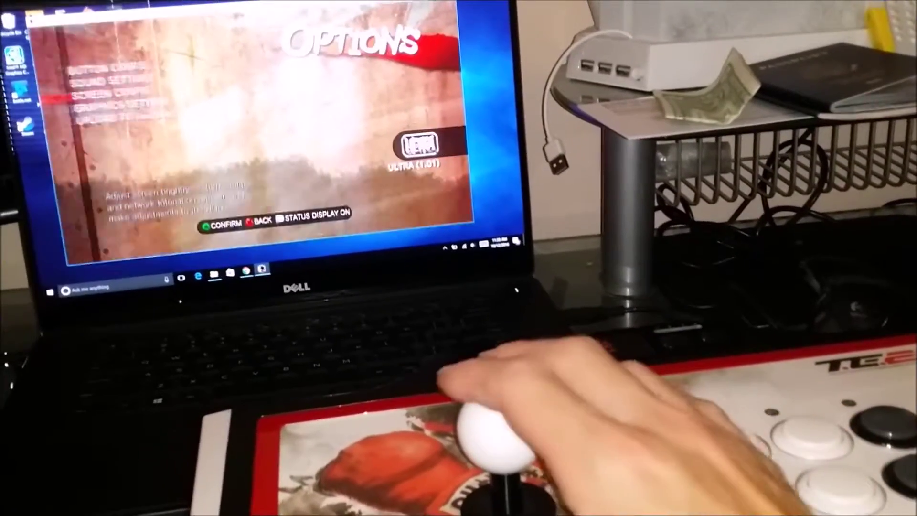
Enter Graphics Settings and cycle the Resolution value with the stick
key("Down")
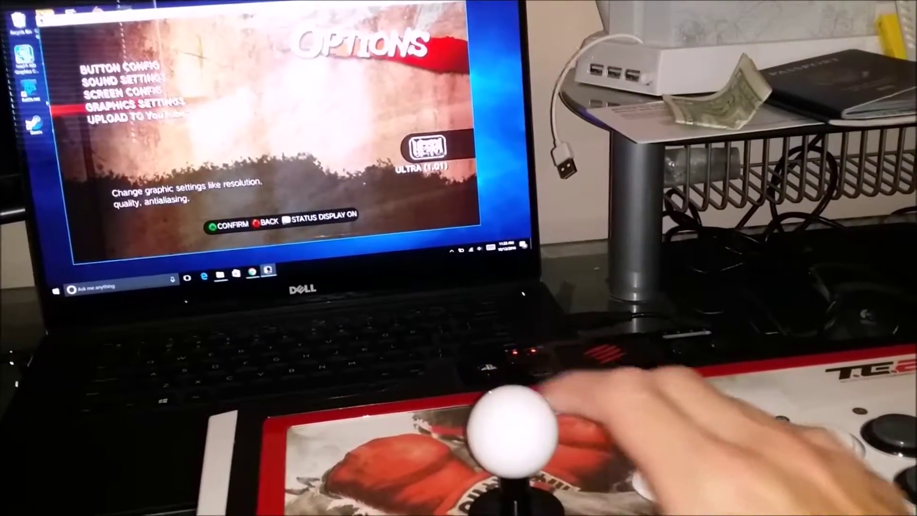
key("Return")
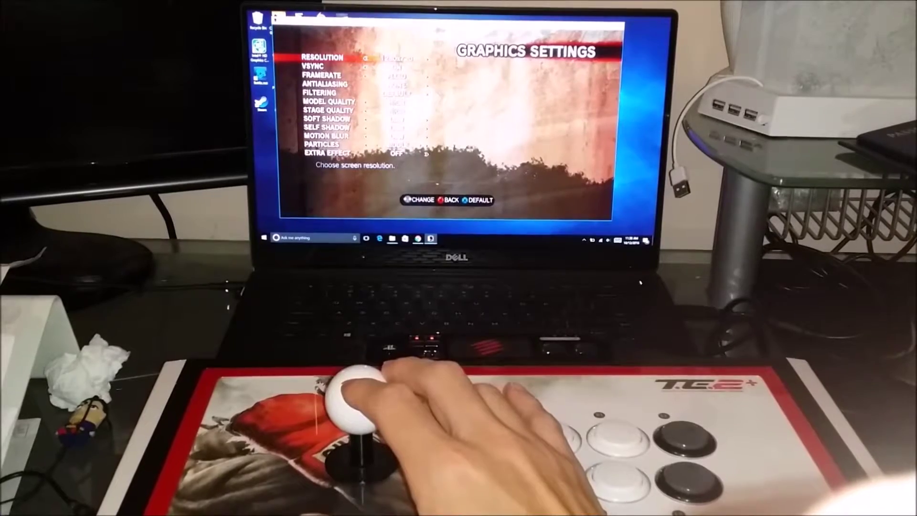
key("Right")
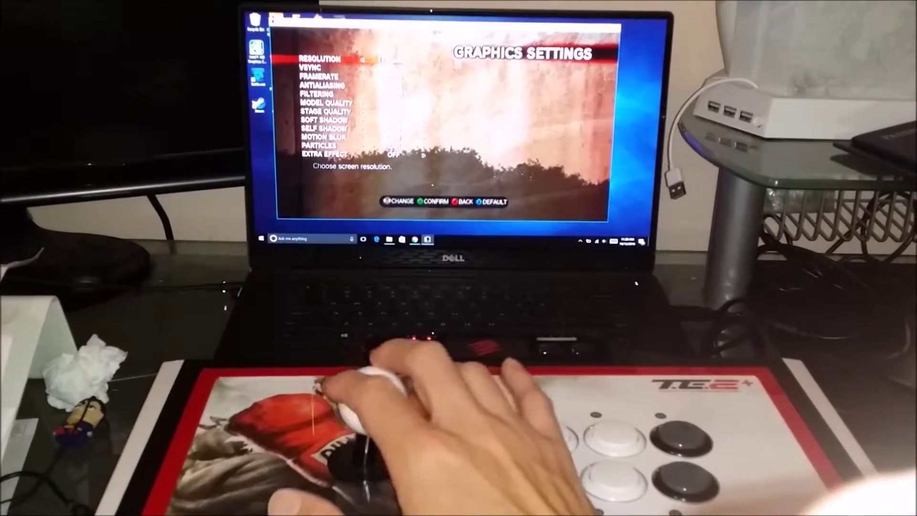
key("Right")
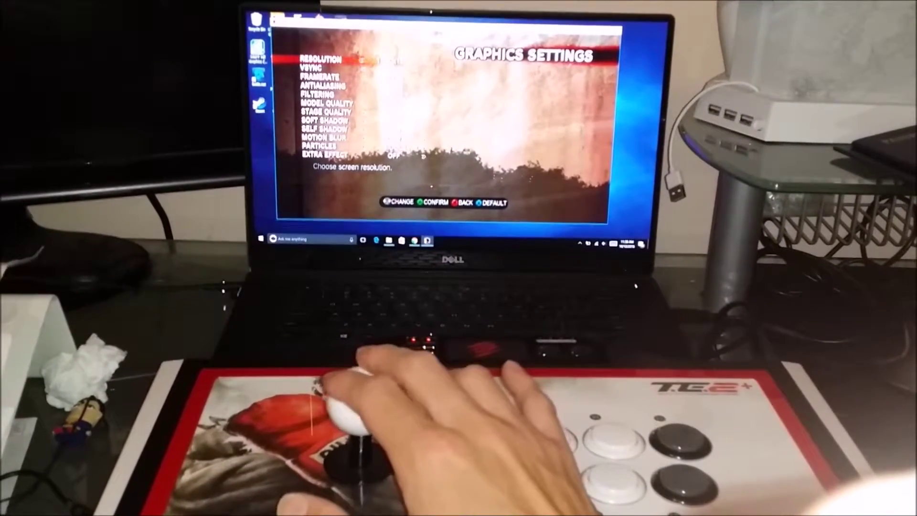